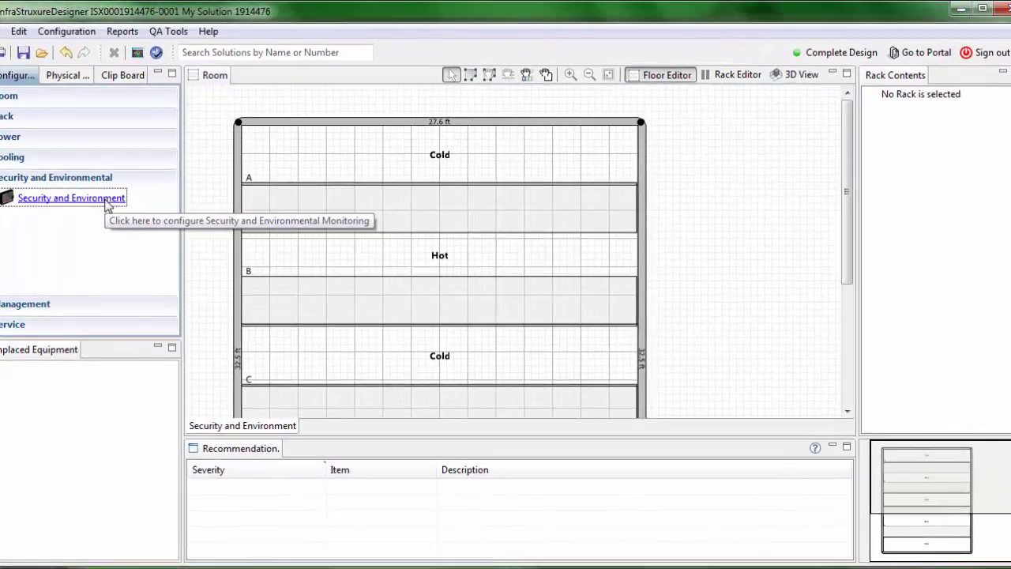
- Open the Security and Environment configurator from the Configuration panel
left_click(107, 203)
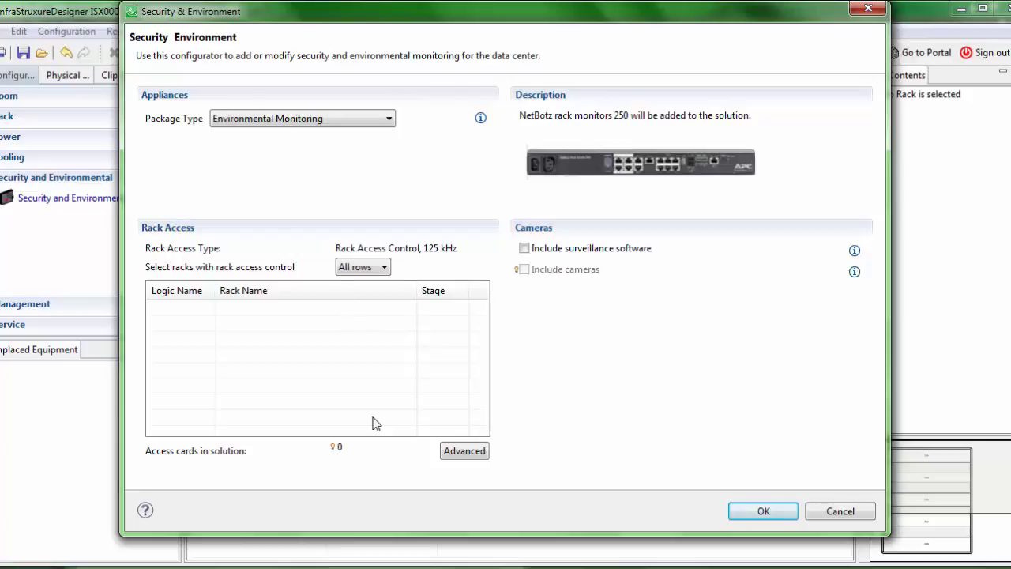
- Show the Advanced rack access details: Rack Access Control, 125 kHz, 0 additional cards
left_click(465, 451)
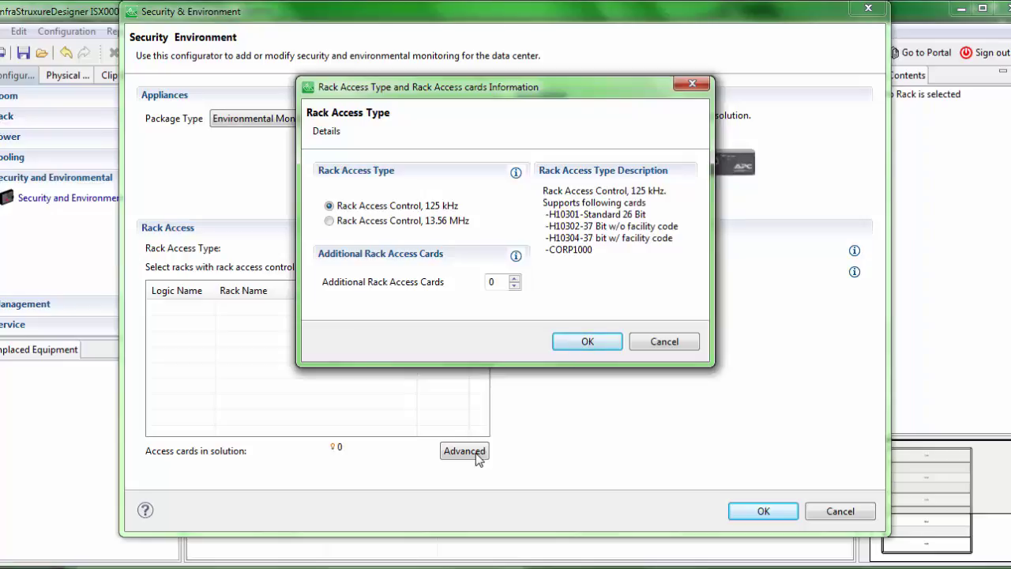
- Compare the 125 kHz and 13.56 MHz card types, then cancel, keeping 125 kHz
left_click(377, 228)
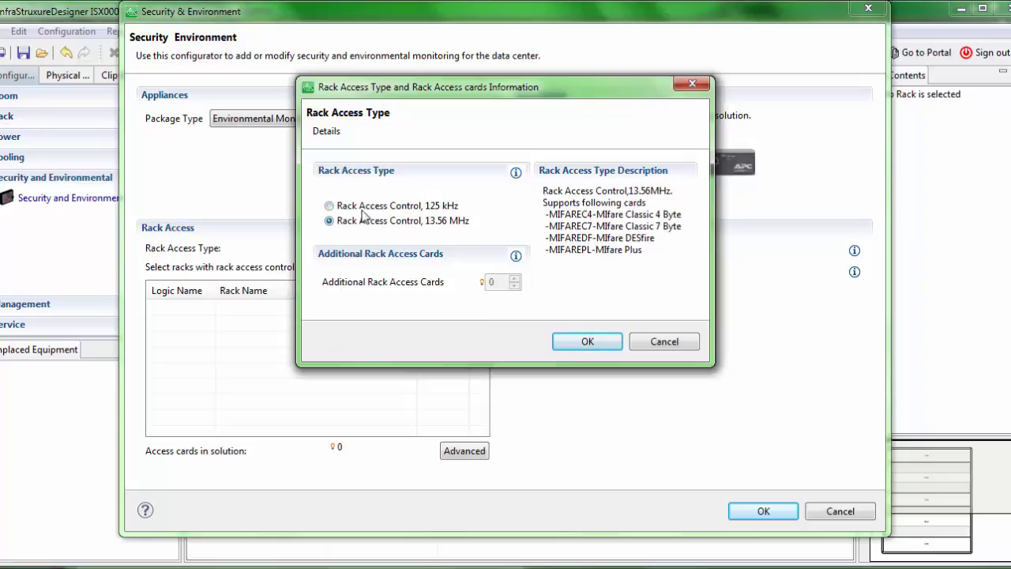
left_click(361, 210)
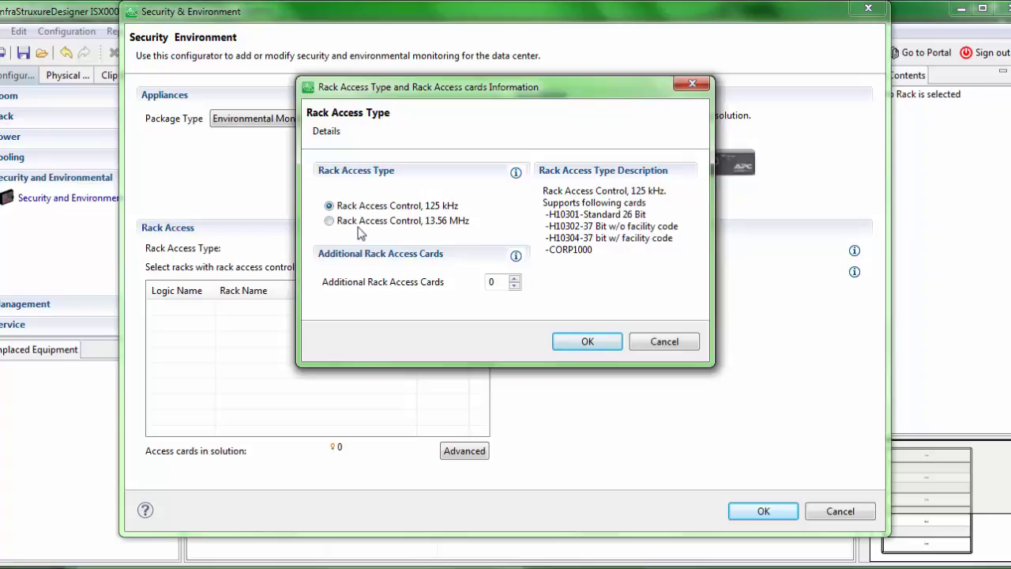
left_click(353, 227)
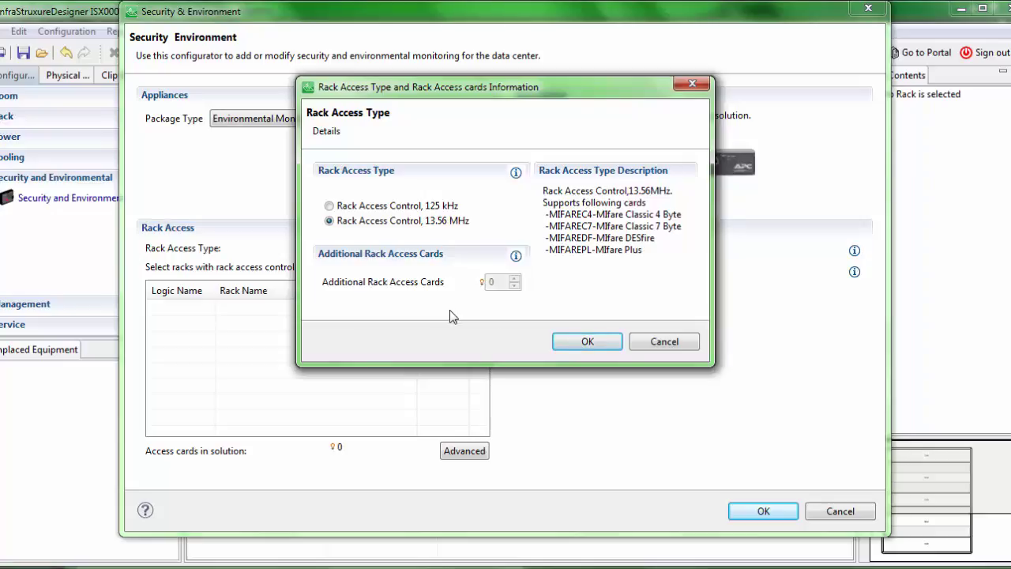
left_click(634, 347)
left_click(289, 118)
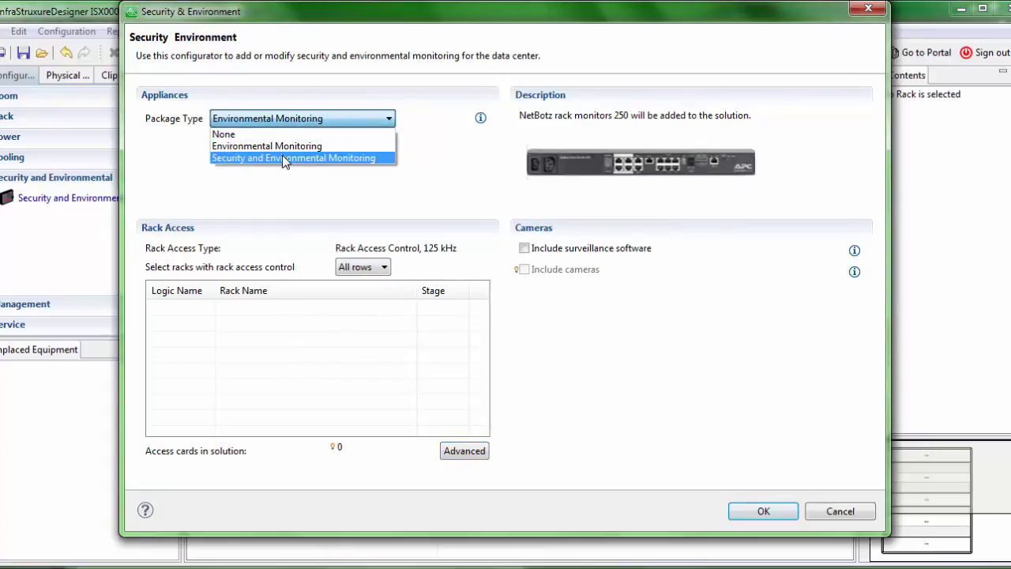
- Try Security and Environmental Monitoring with NetBotz 570 and Rack Access Pod 170, then discard everything
left_click(285, 159)
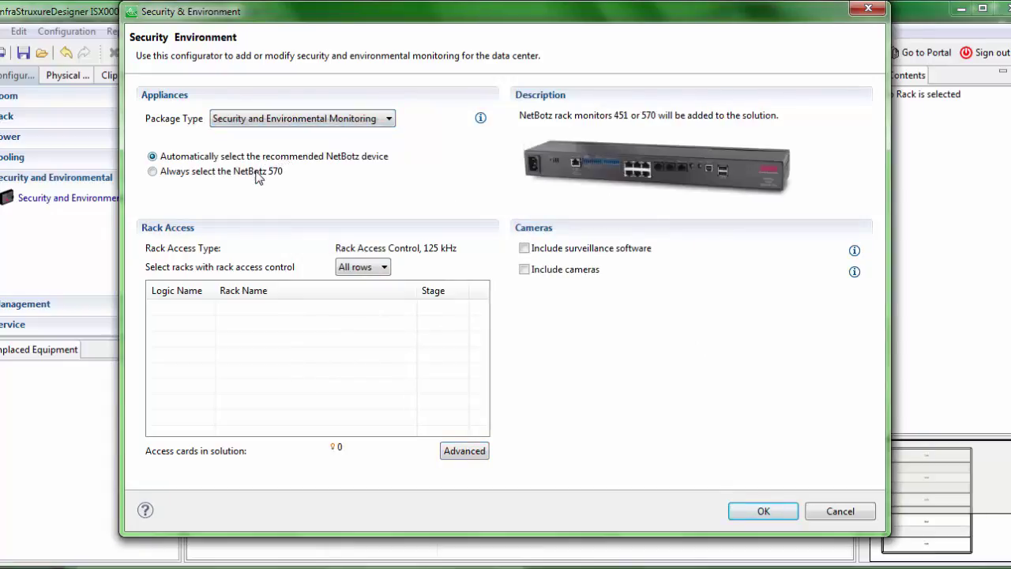
left_click(258, 174)
left_click(464, 450)
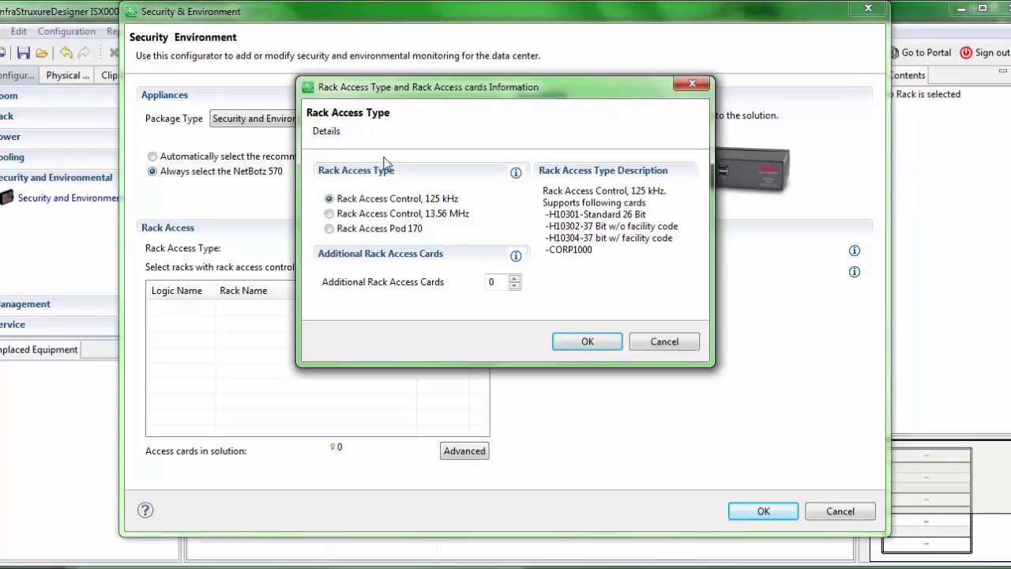
left_click(373, 230)
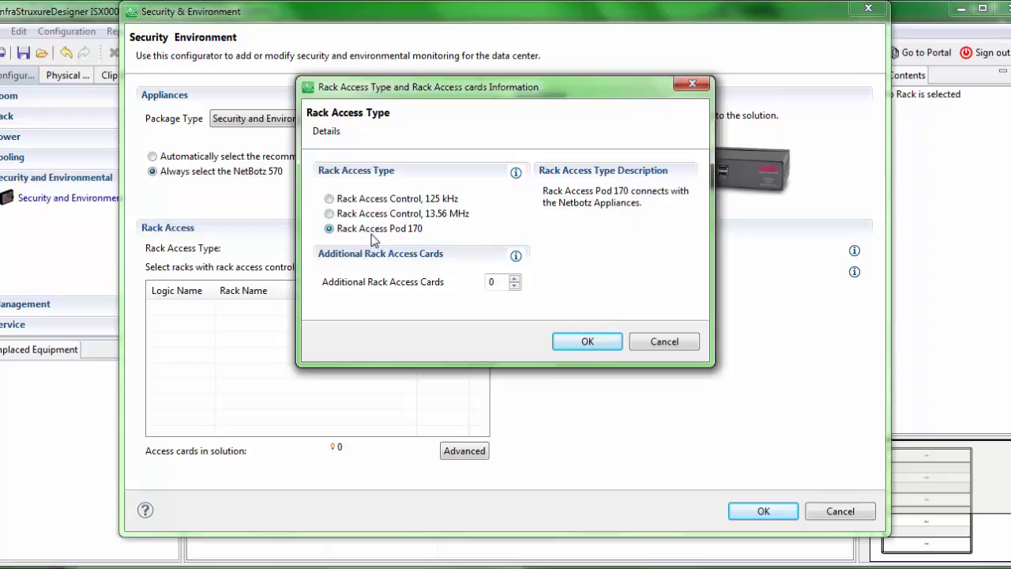
left_click(658, 341)
left_click(836, 515)
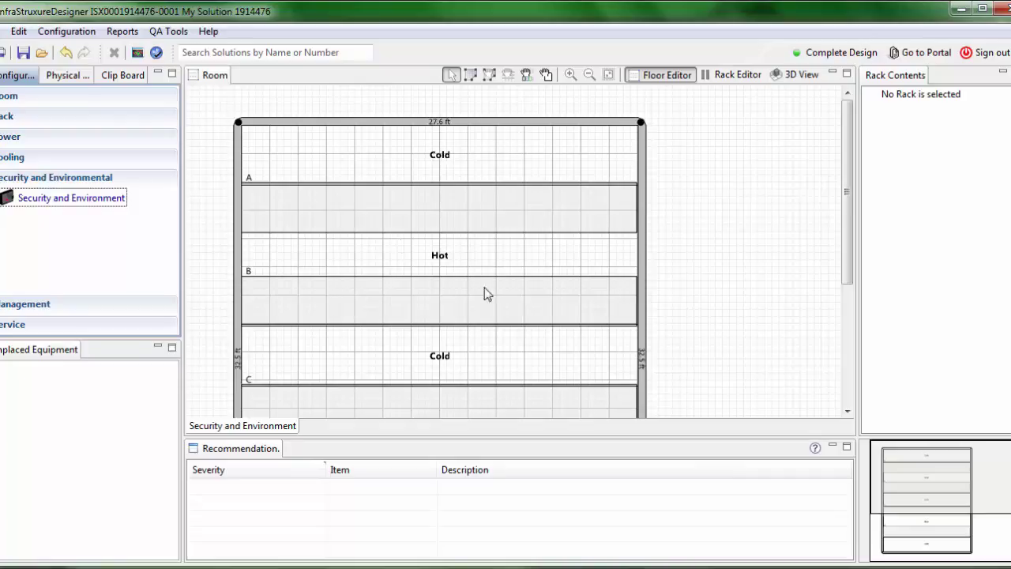
- Add five SX 42U racks with two AP9335TH sensors each and place them in row A
left_click(47, 118)
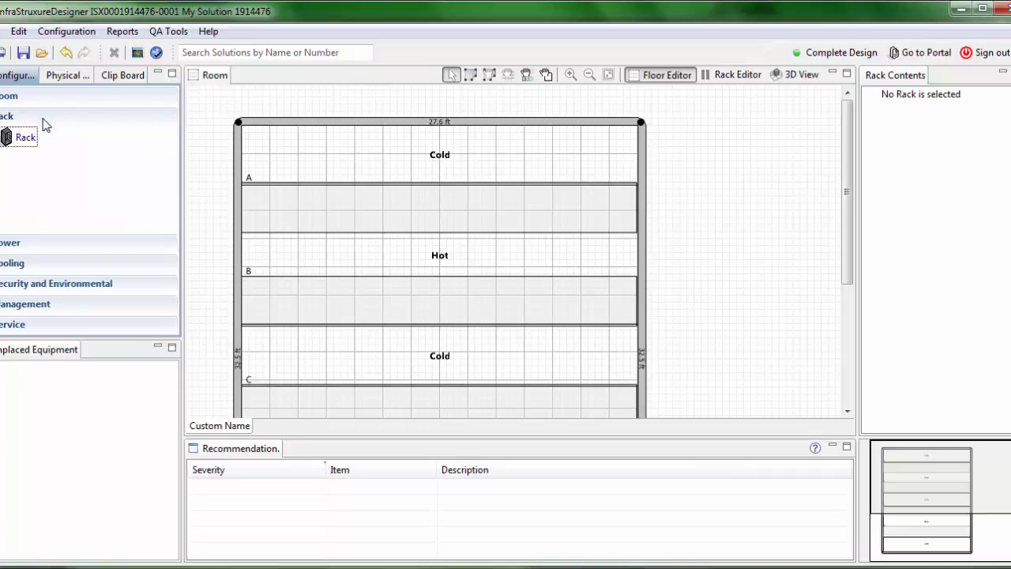
left_click(12, 141)
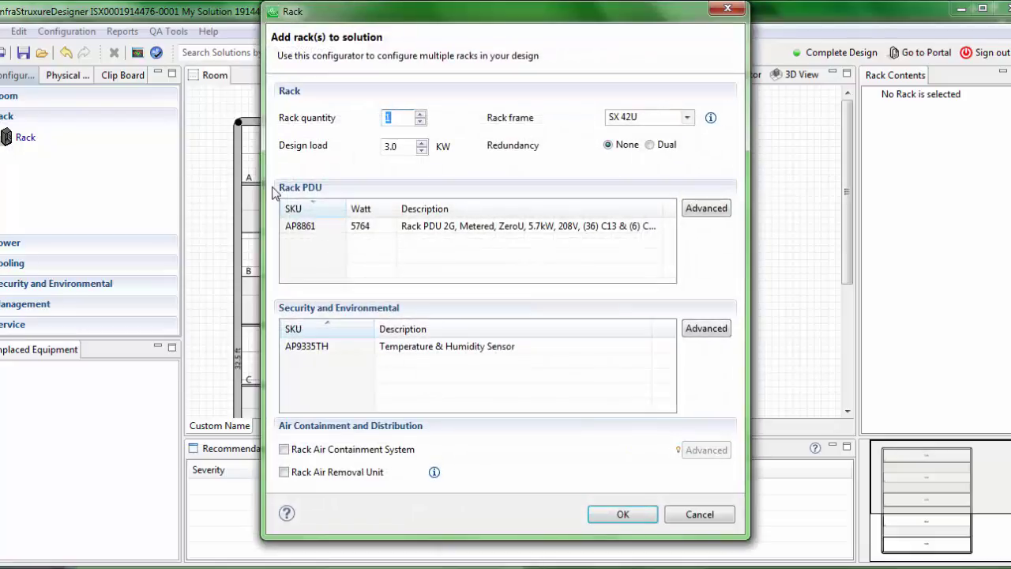
type("5")
left_click(715, 330)
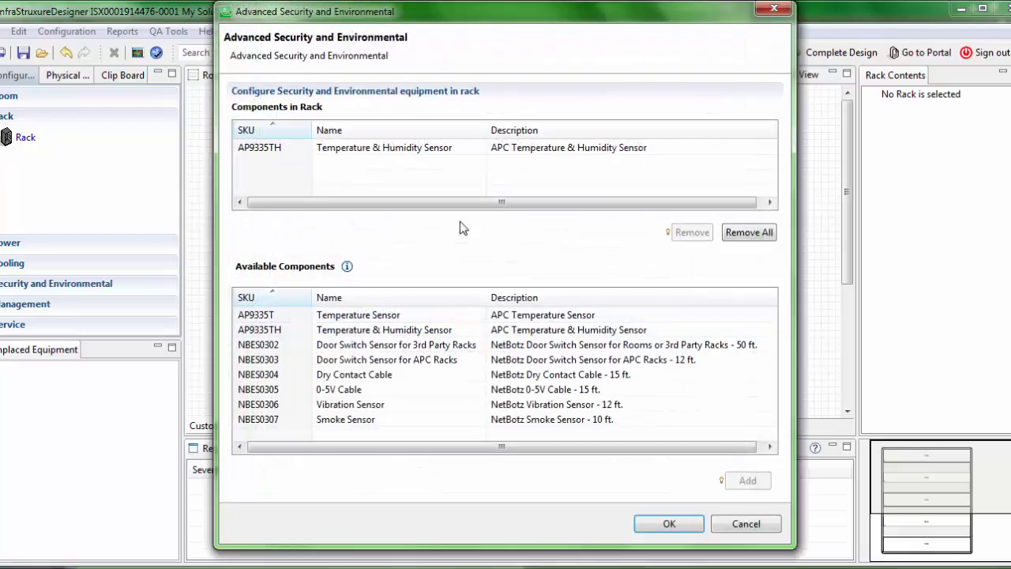
left_click(425, 333)
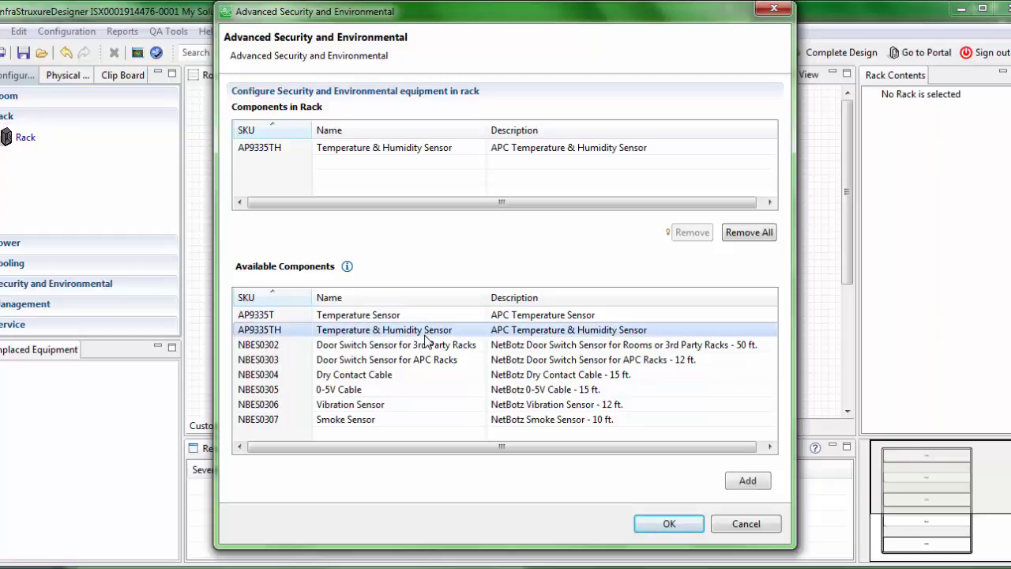
left_click(747, 481)
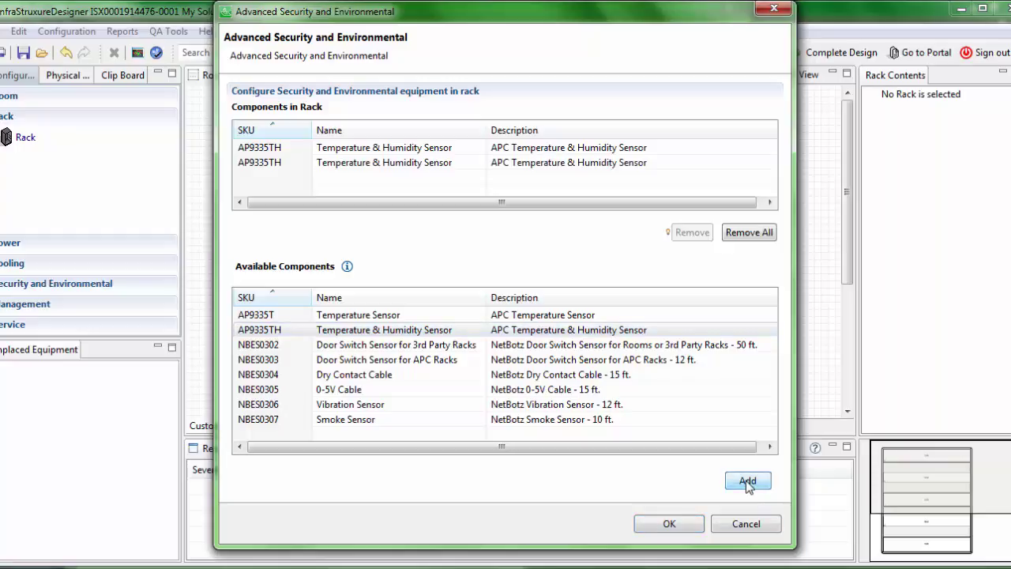
left_click(675, 529)
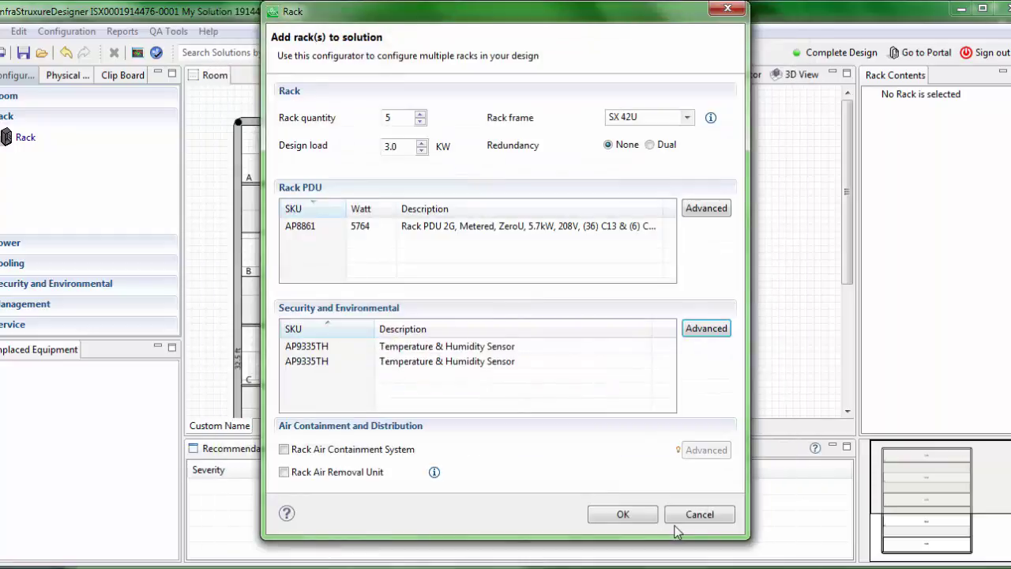
left_click(624, 514)
left_click_drag(139, 471, 385, 212)
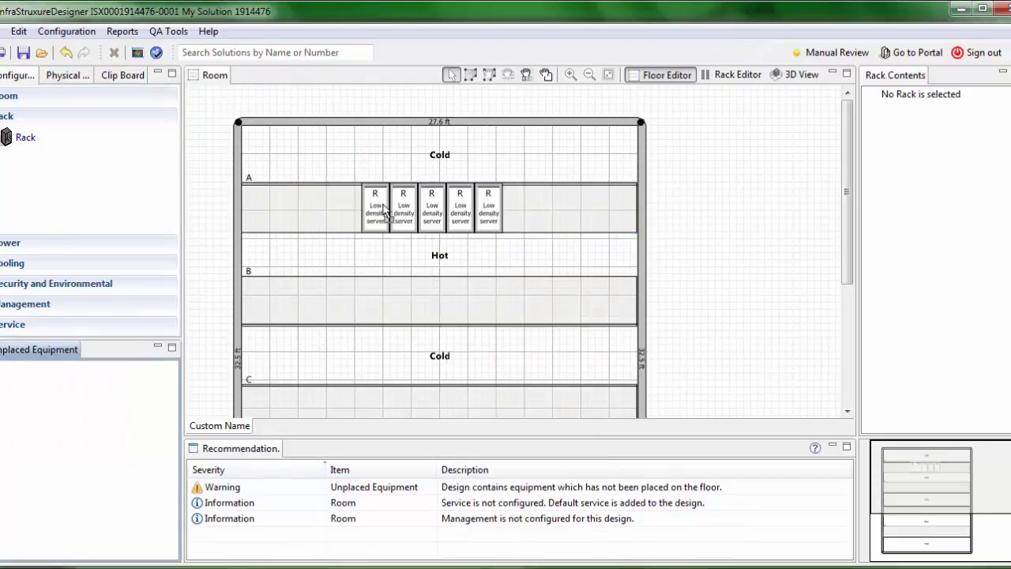
- Apply the default security and environmental monitoring to the row-A racks
left_click(75, 285)
left_click(76, 204)
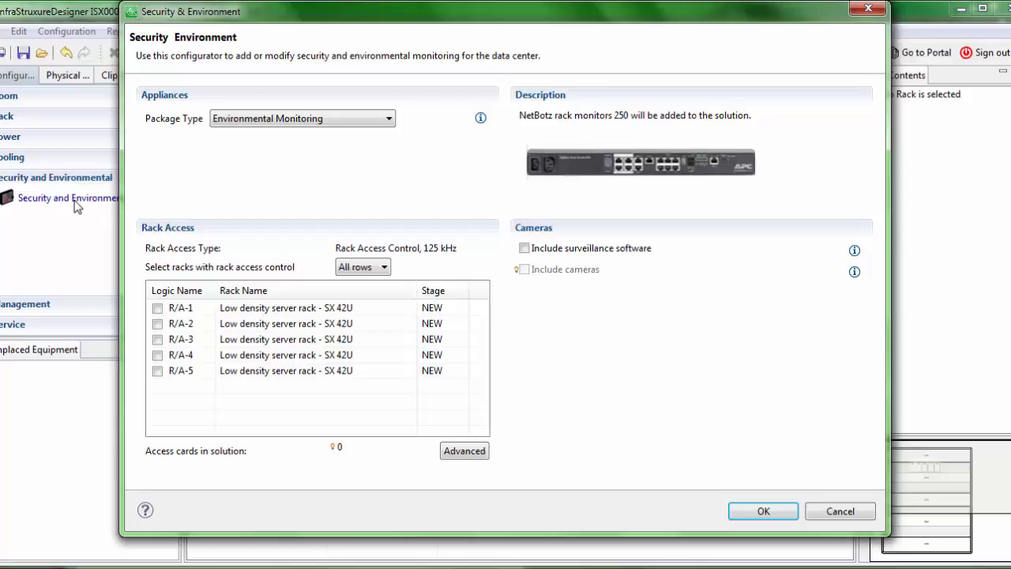
left_click(766, 511)
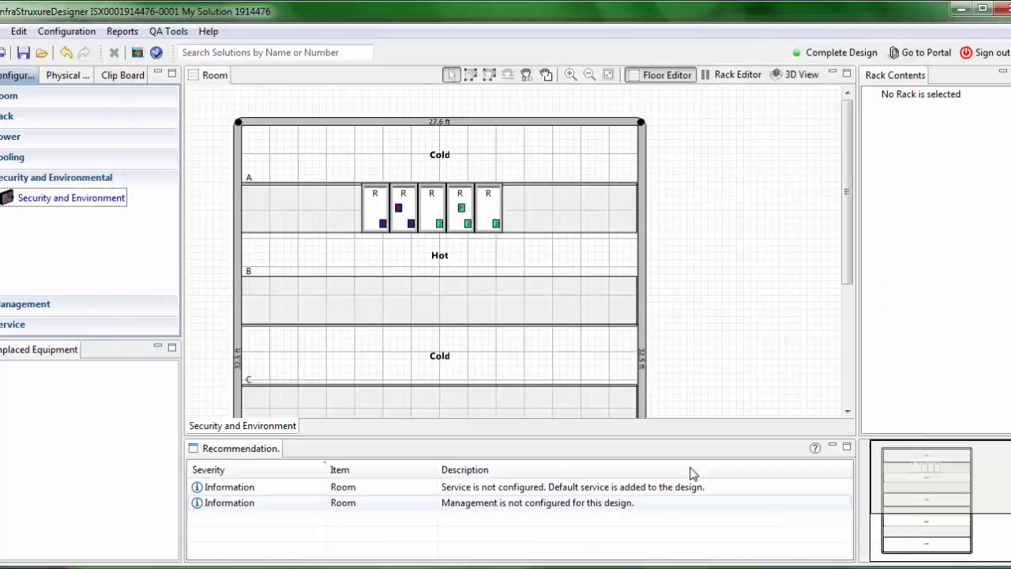
- Review the BOM report: 5 AR3100 racks, an NBRK0250 monitor, 8 AP9335TH sensors
left_click(123, 31)
left_click(122, 47)
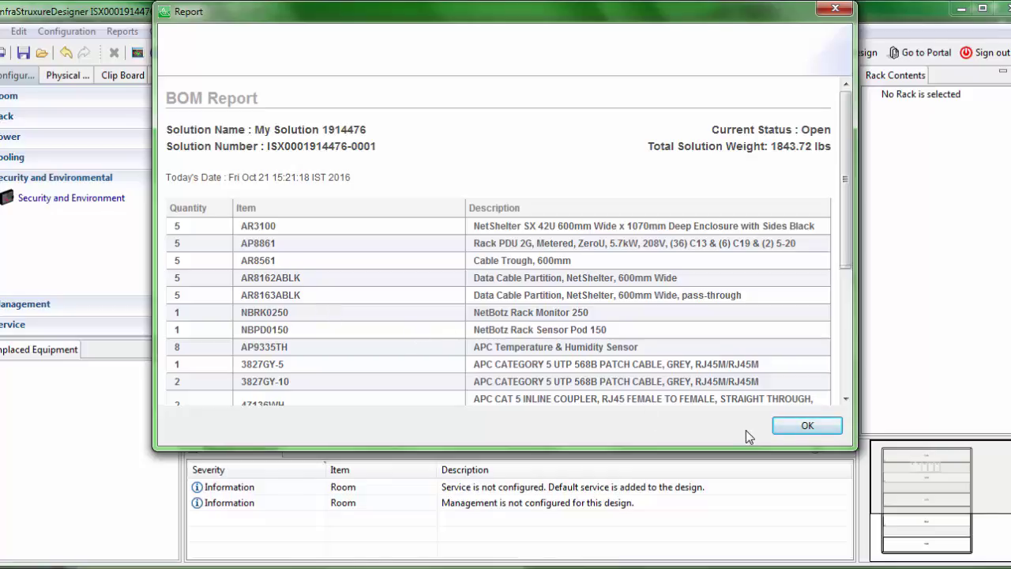
left_click(804, 426)
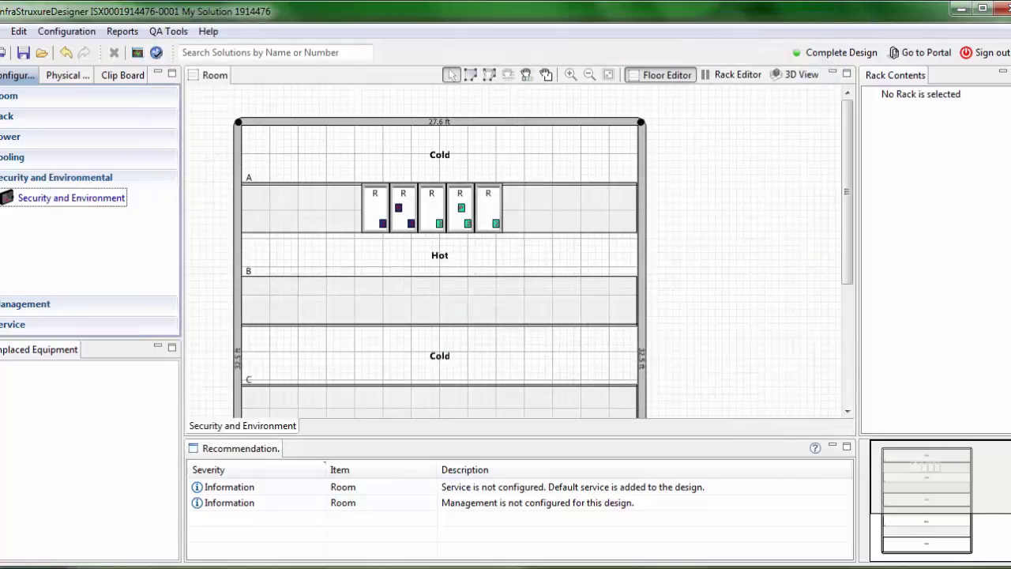
- Give rack R/A-1 rack access control
left_click(70, 204)
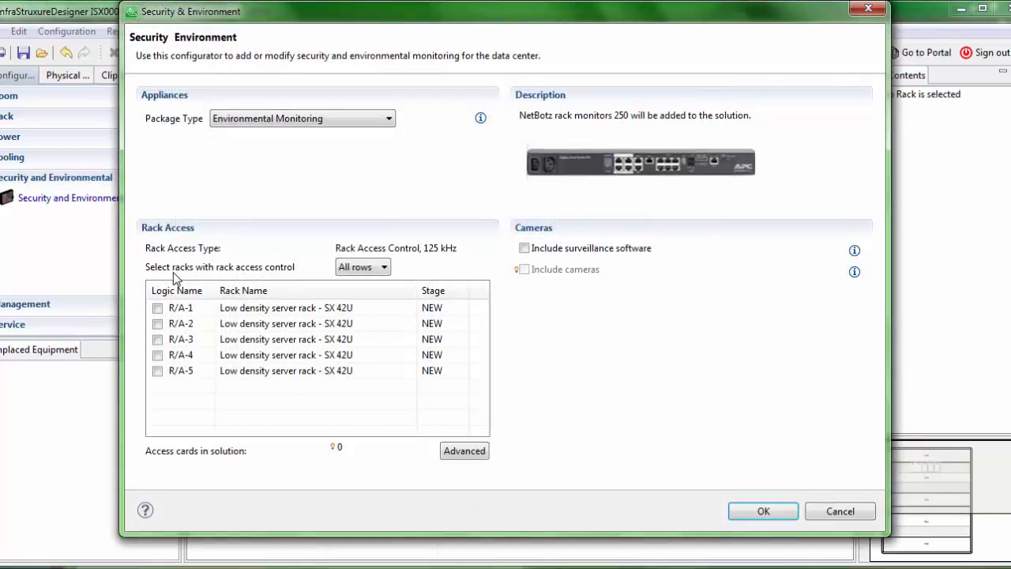
left_click(158, 308)
left_click(771, 511)
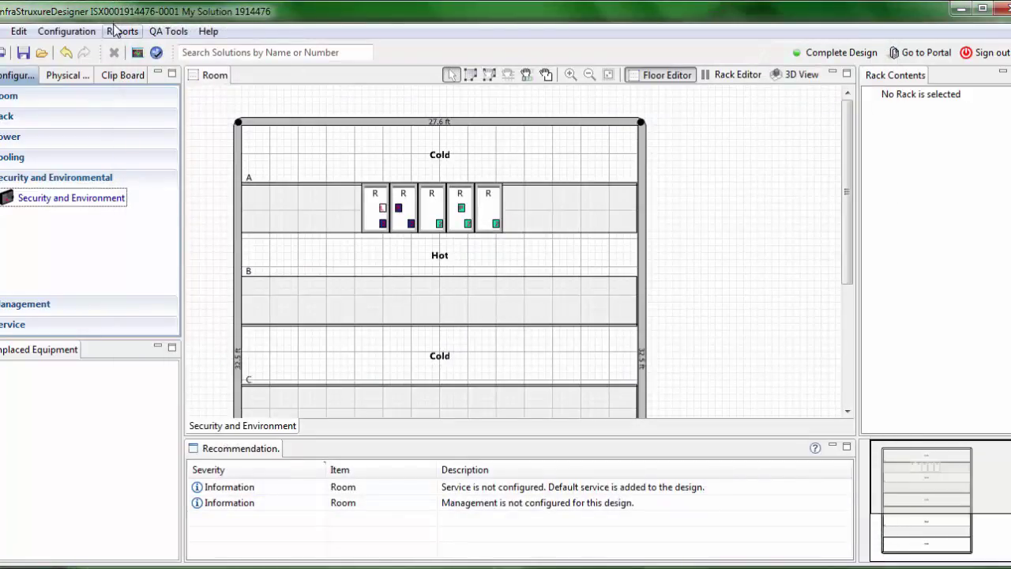
- Check the regenerated BOM listing an NBPD0150 Rack Sensor Pod 150 and an NBACS125 appliance
left_click(116, 32)
left_click(141, 49)
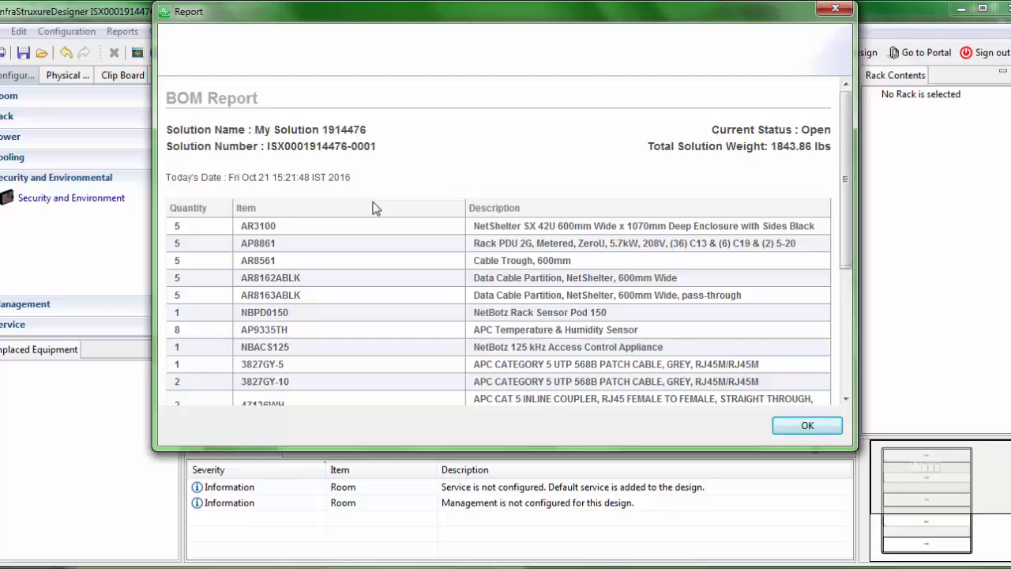
left_click(791, 430)
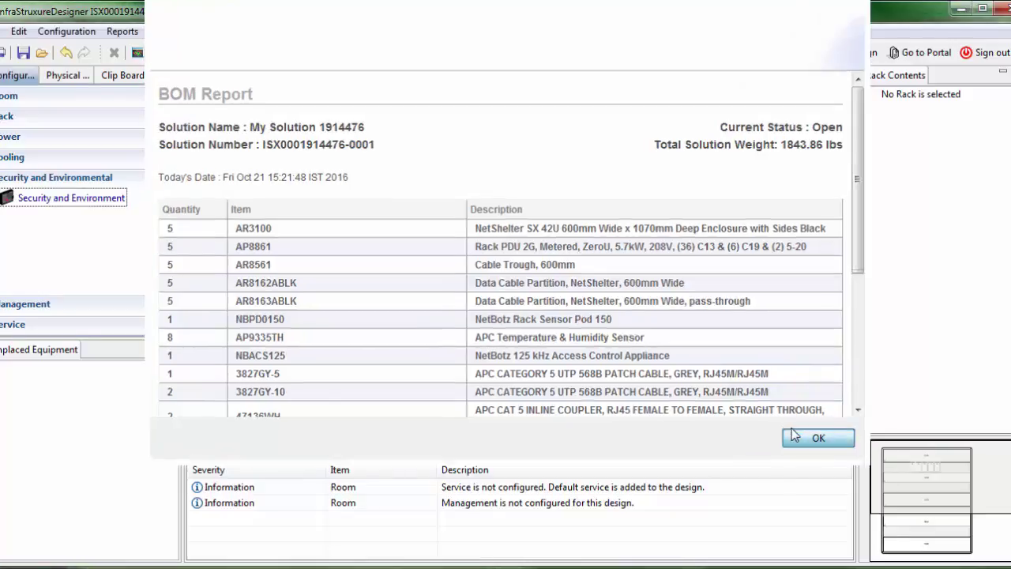
- Add rack access control to rack R/A-2 as well
left_click(65, 198)
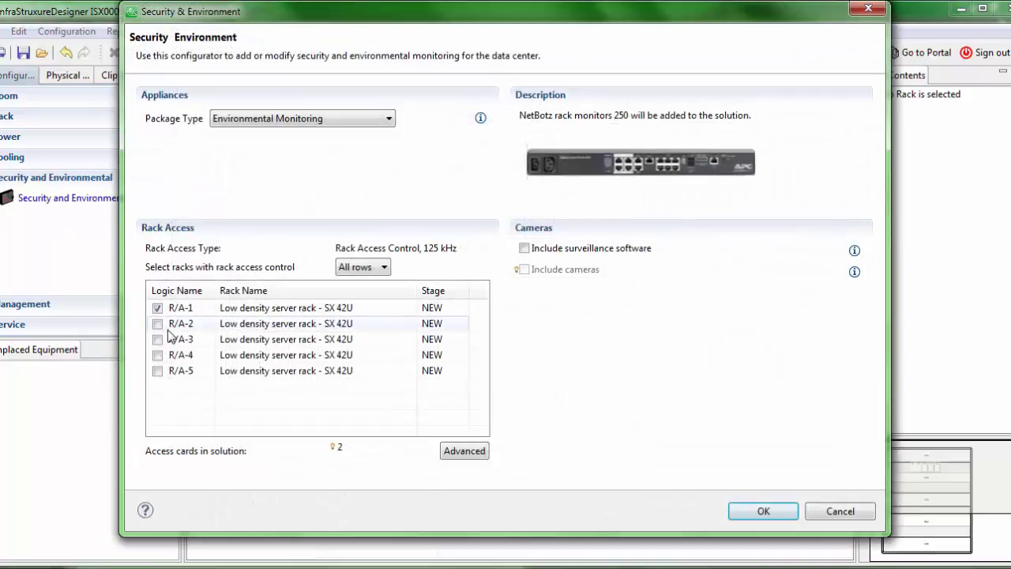
left_click(158, 324)
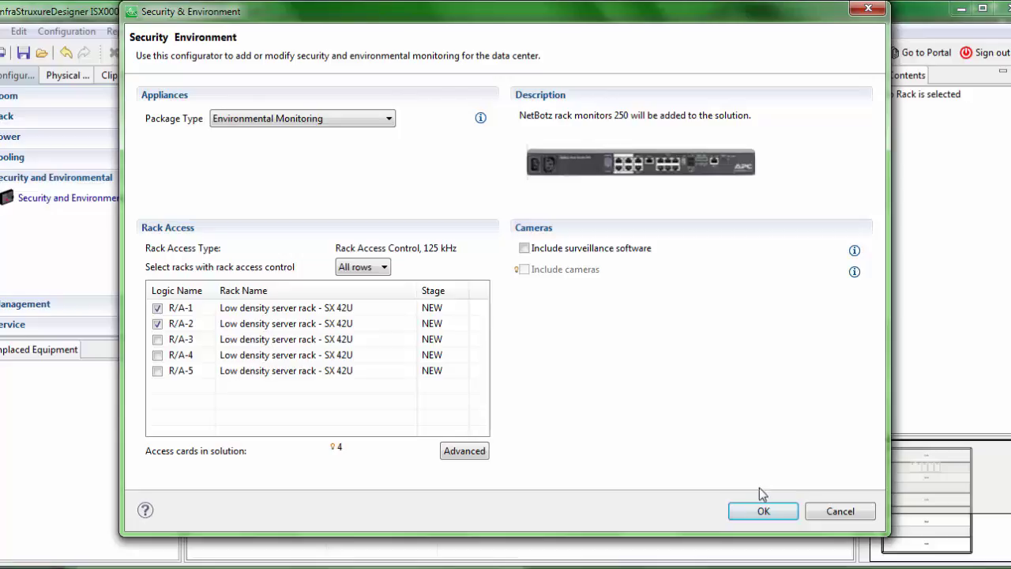
left_click(763, 510)
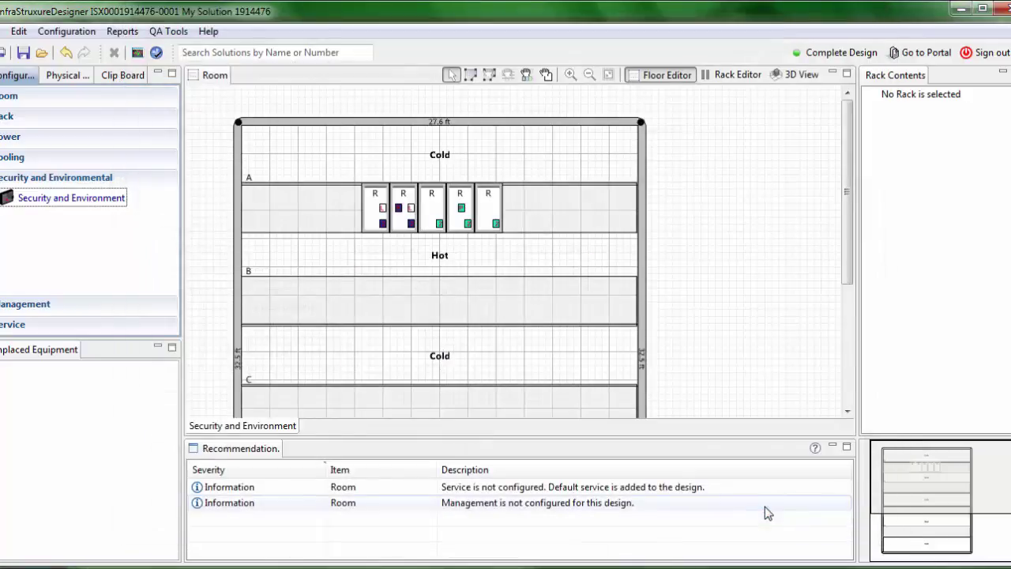
- Confirm the BOM report now counts two NBACS125 access control appliances
left_click(122, 31)
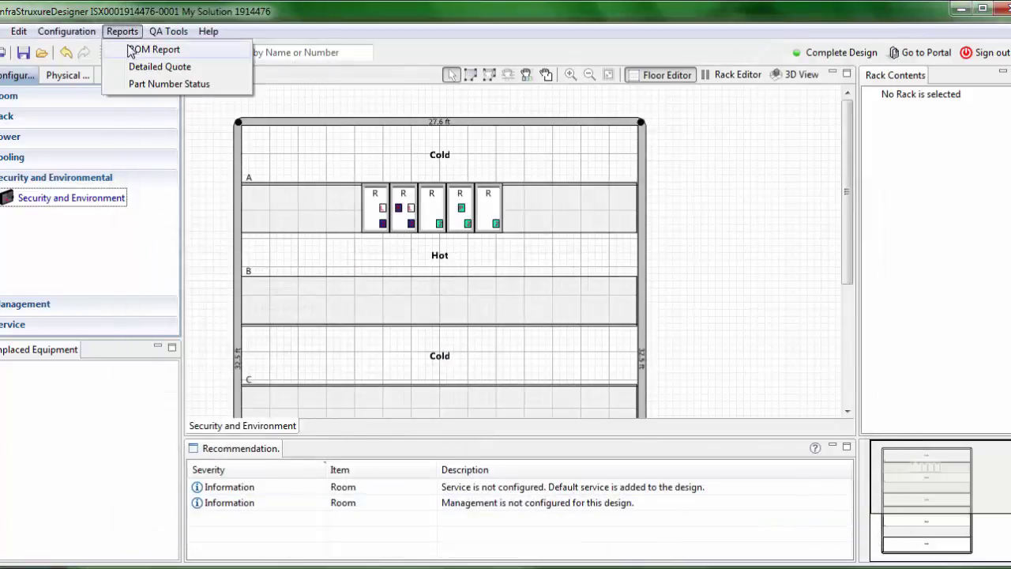
left_click(131, 50)
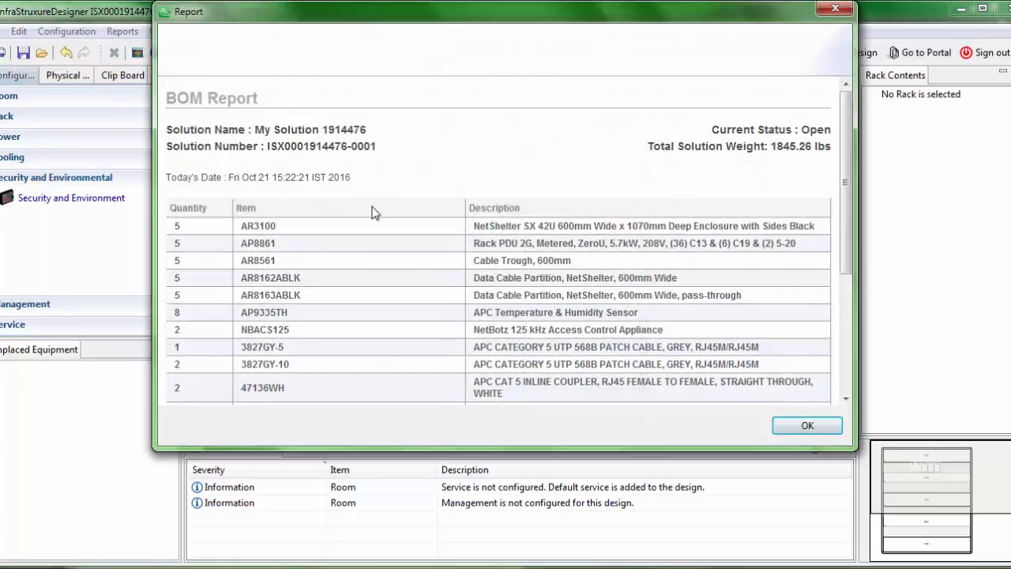
left_click_drag(298, 330, 243, 335)
left_click(298, 317)
left_click(831, 429)
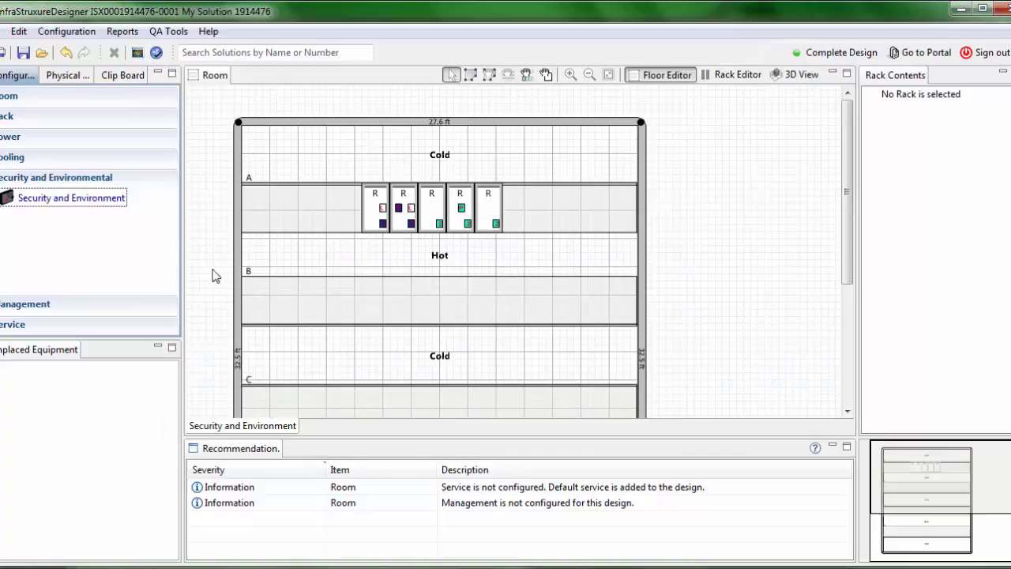
- Change the monitoring package type to Security and Environmental Monitoring
left_click(58, 198)
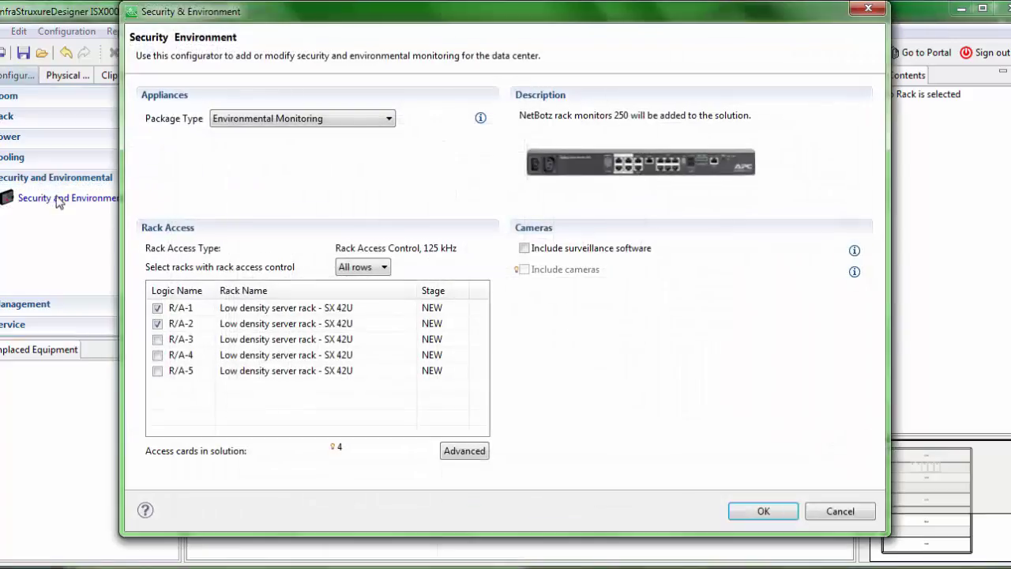
left_click(321, 120)
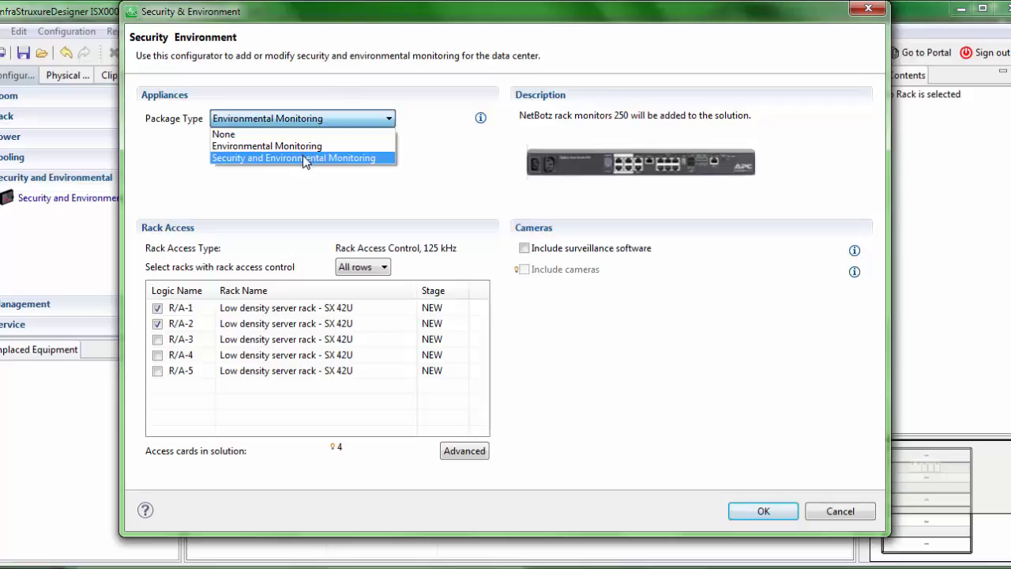
left_click(303, 157)
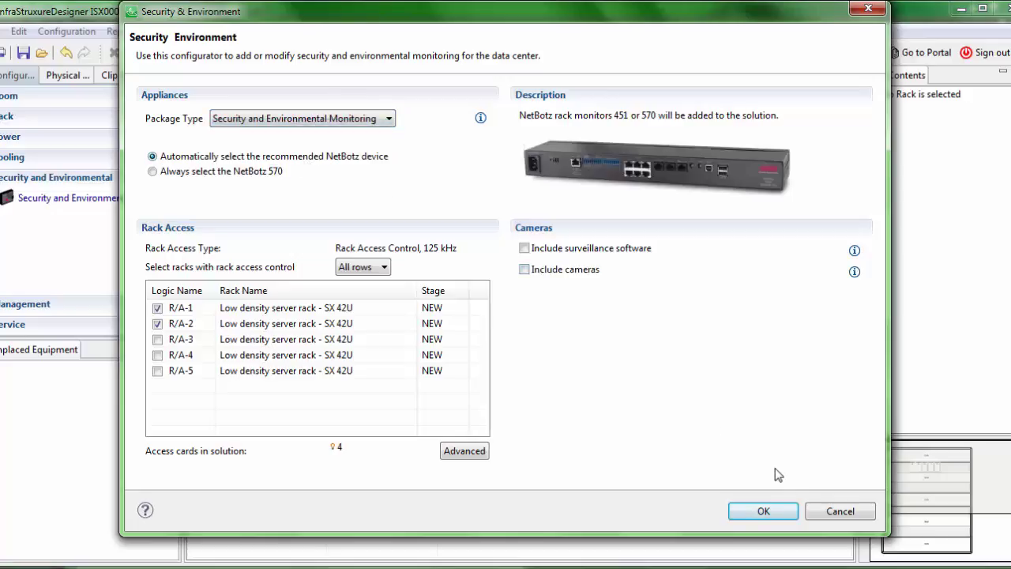
left_click(763, 511)
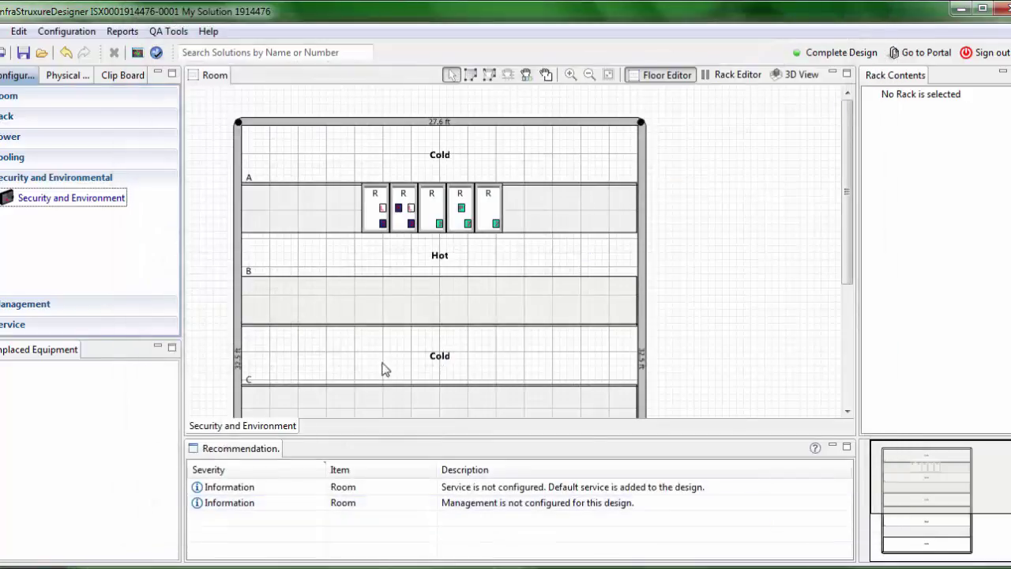
- Review the BOM's NBRK0451 Rack Monitor 450 and 7 AP9335TH sensors
left_click(122, 30)
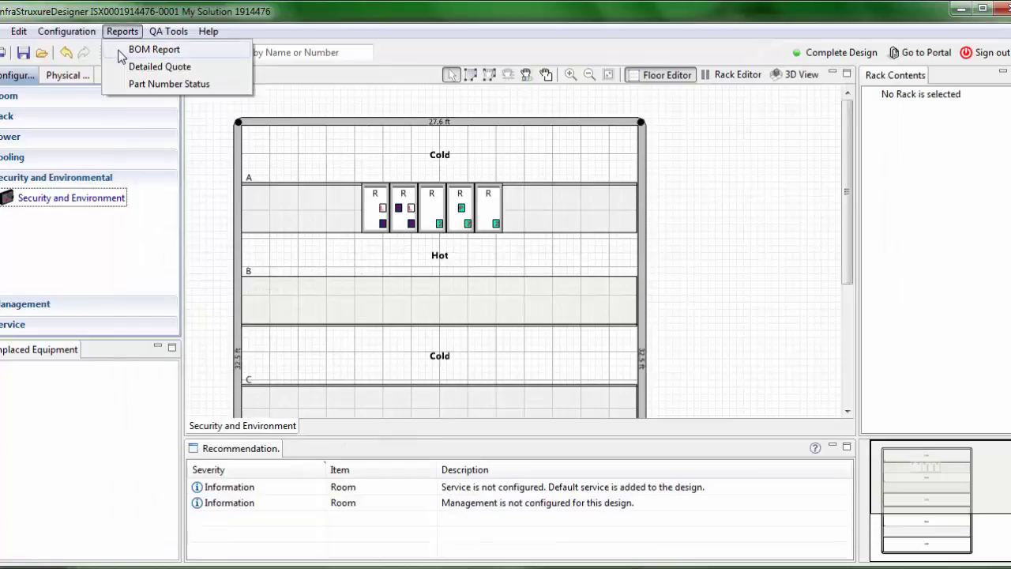
left_click(120, 51)
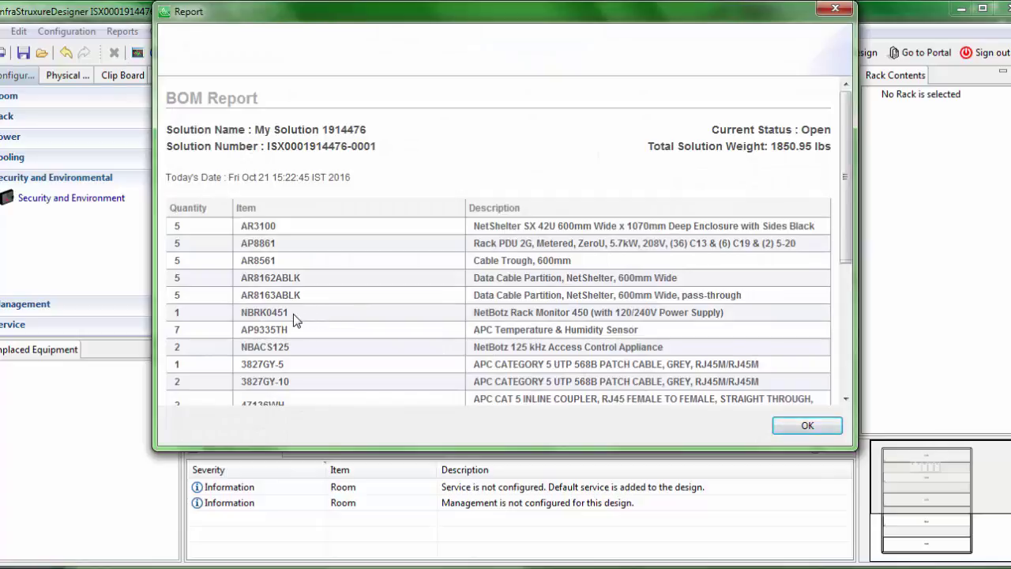
left_click_drag(265, 319, 241, 315)
left_click_drag(293, 353, 249, 353)
left_click(249, 354)
left_click(810, 425)
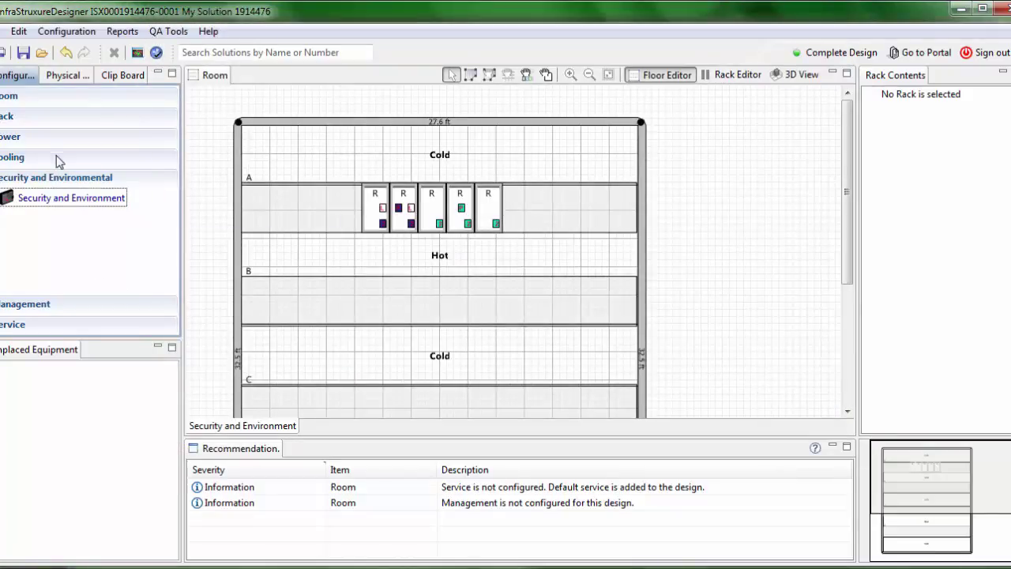
- Switch the monitoring package type to None and generate a fresh BOM report
double_click(69, 197)
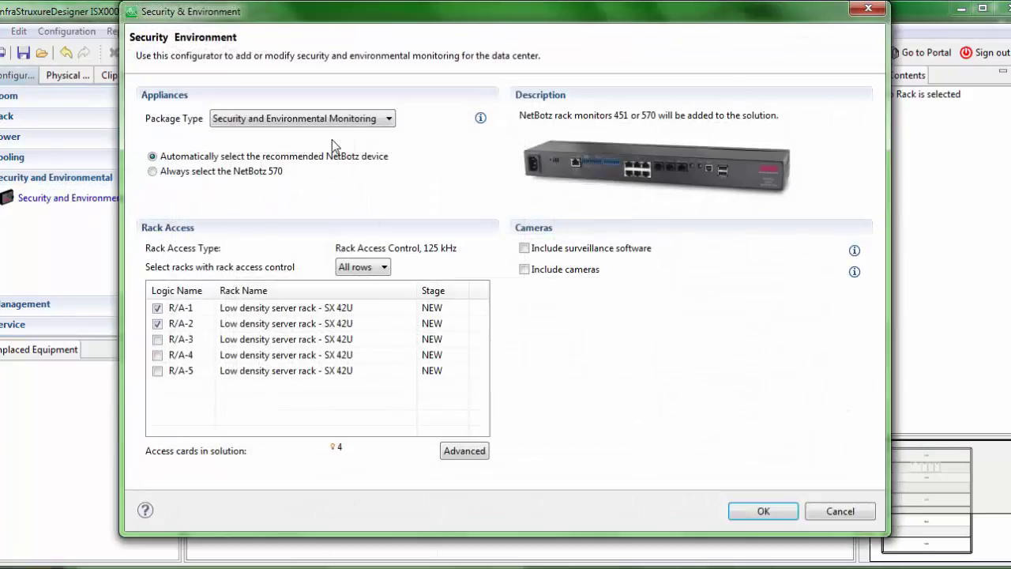
left_click(349, 120)
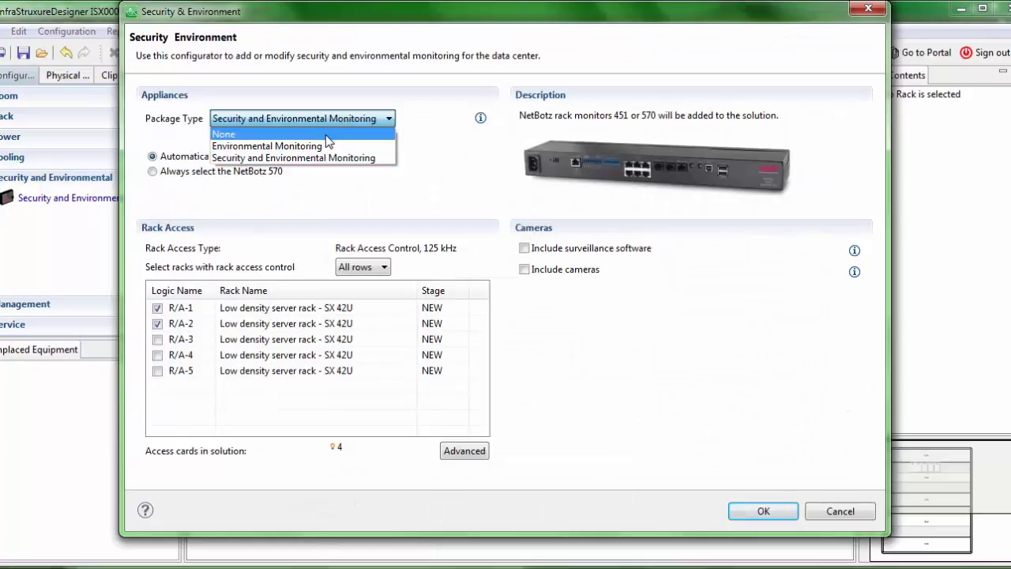
left_click(326, 136)
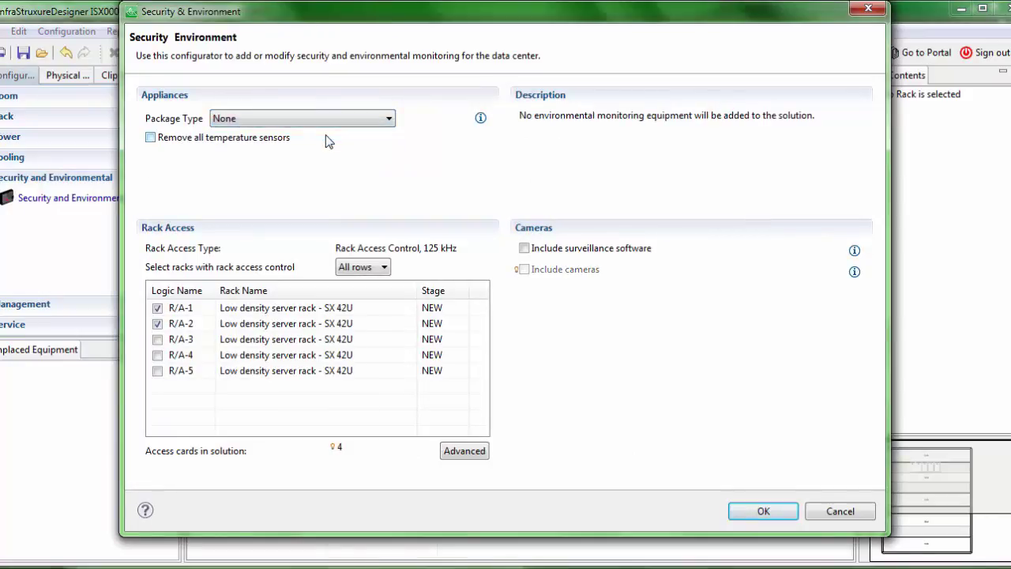
left_click(742, 511)
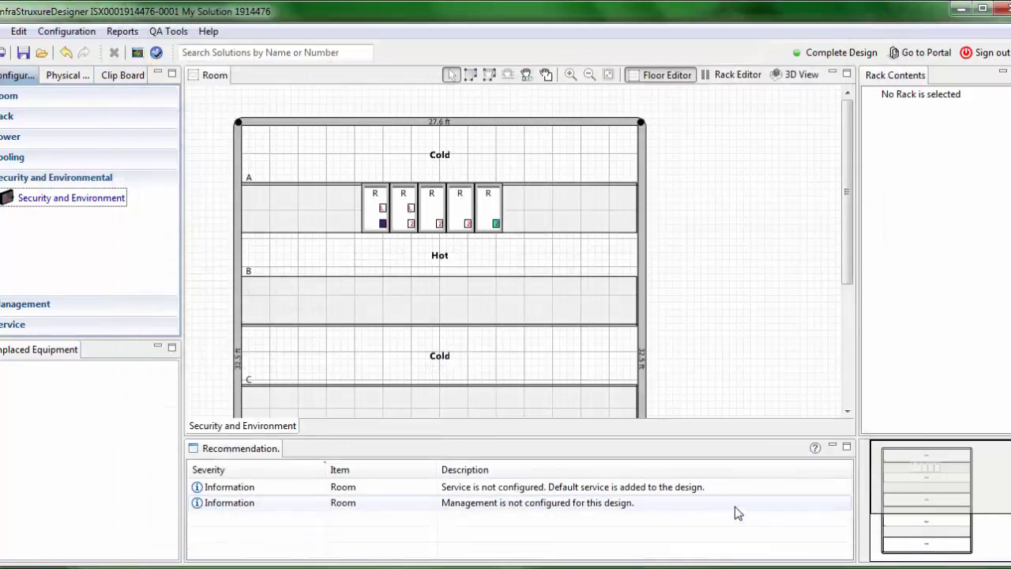
left_click(120, 32)
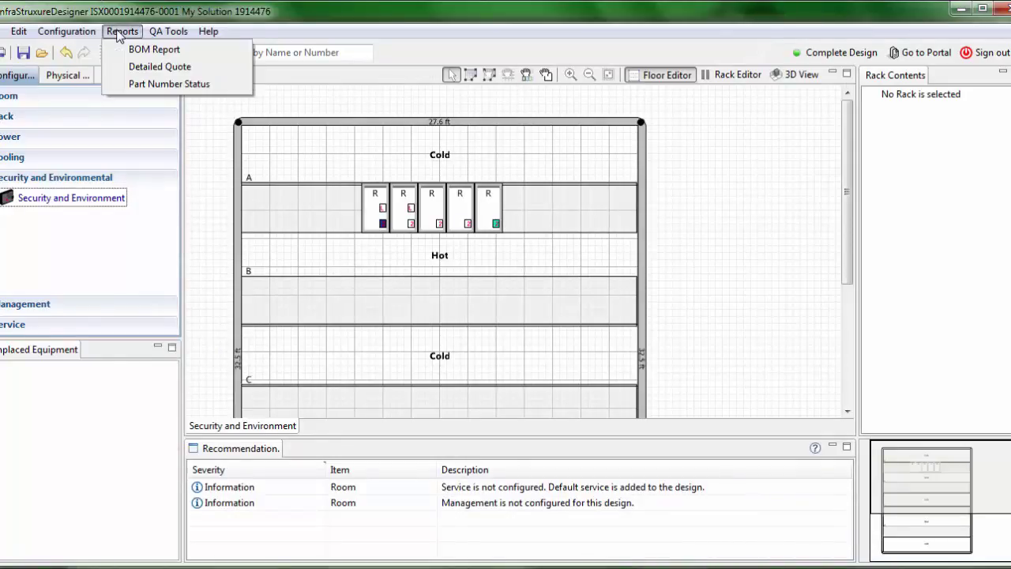
left_click(154, 49)
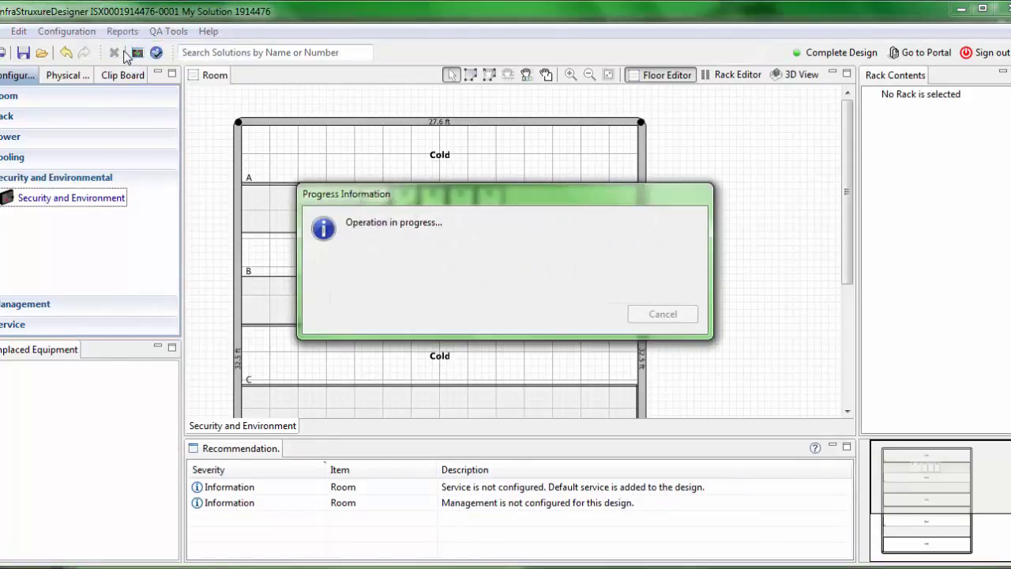